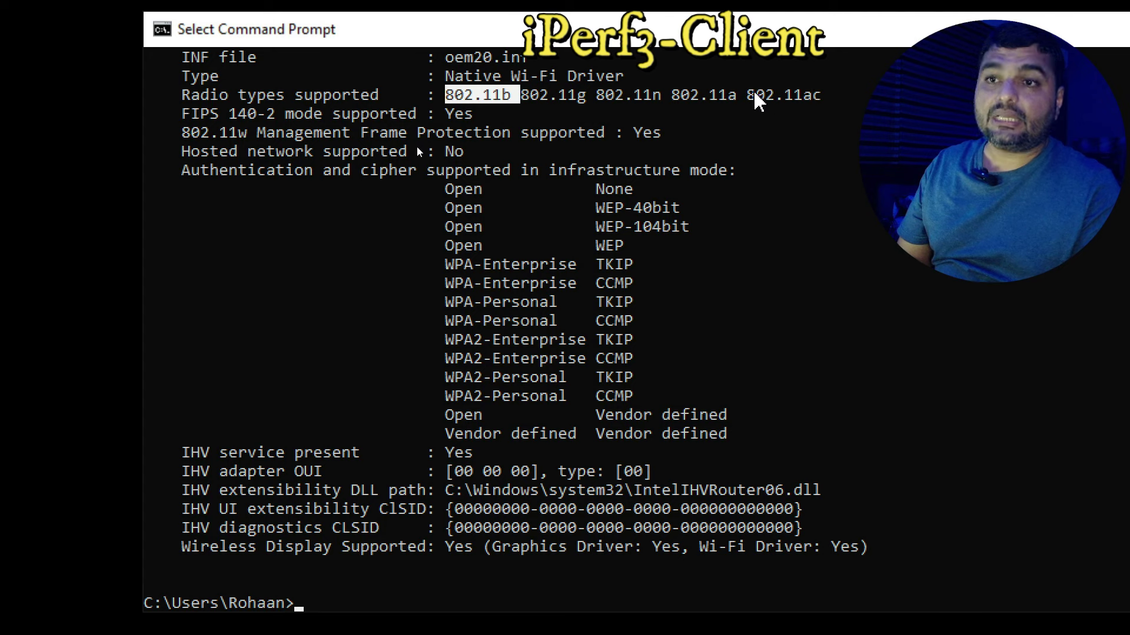
- Highlight the 802.11ac entry among the supported radio types in the client's wireless driver details
left_click_drag(749, 94, 839, 107)
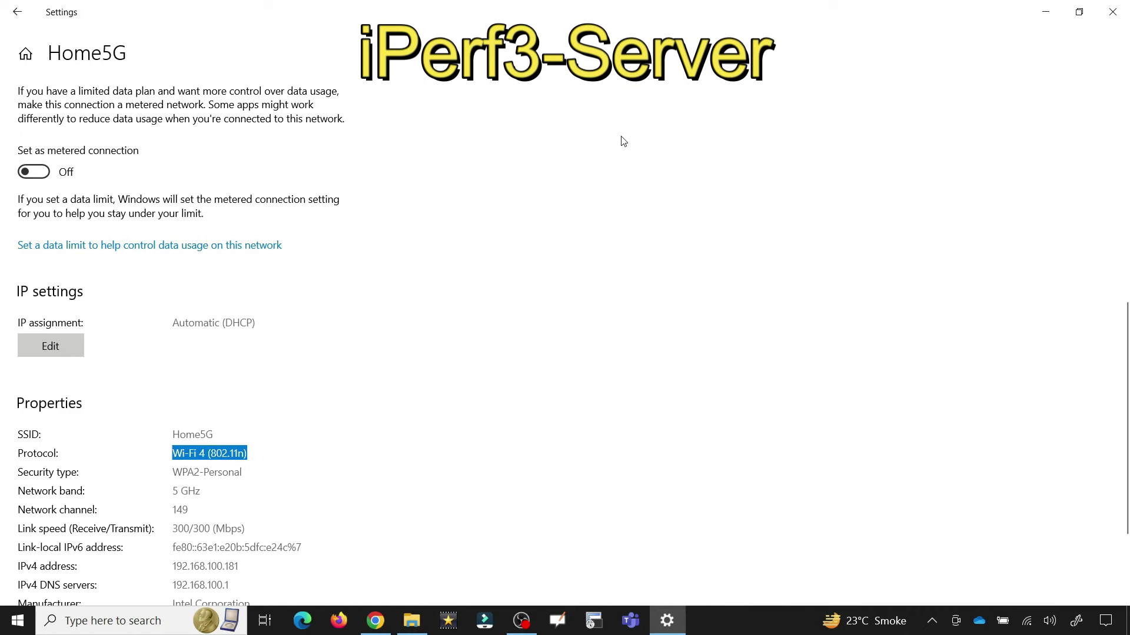
- Close the Home5G network settings on the server and open a command prompt in its iperf-3.1.3-win64 folder
left_click(1114, 13)
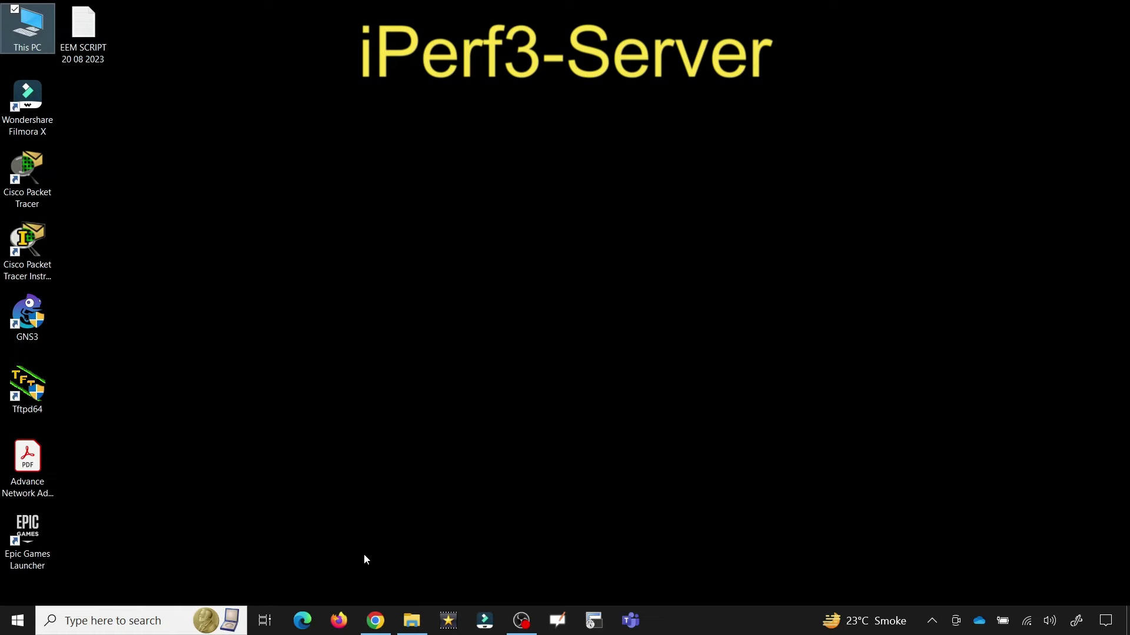
left_click(412, 621)
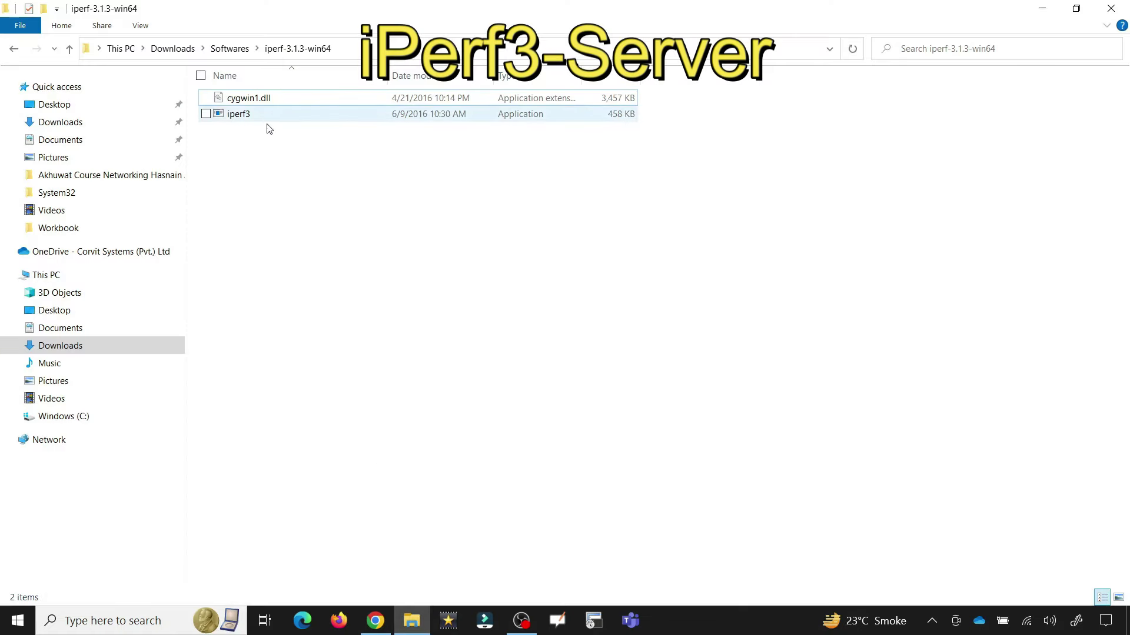
left_click(350, 47)
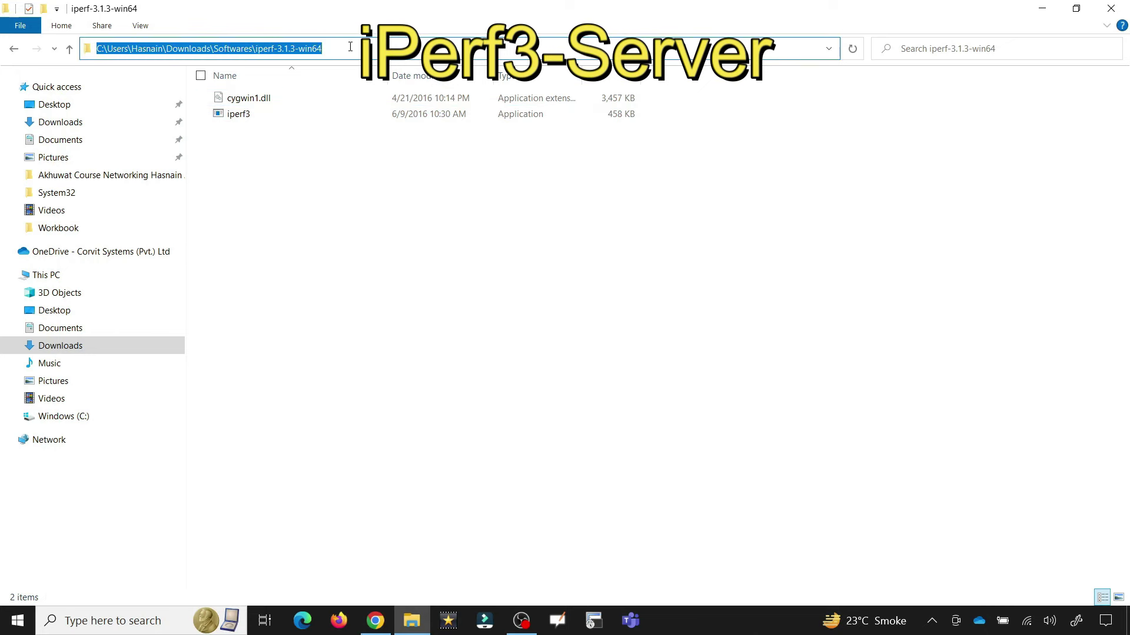
type("cmd")
key("Return")
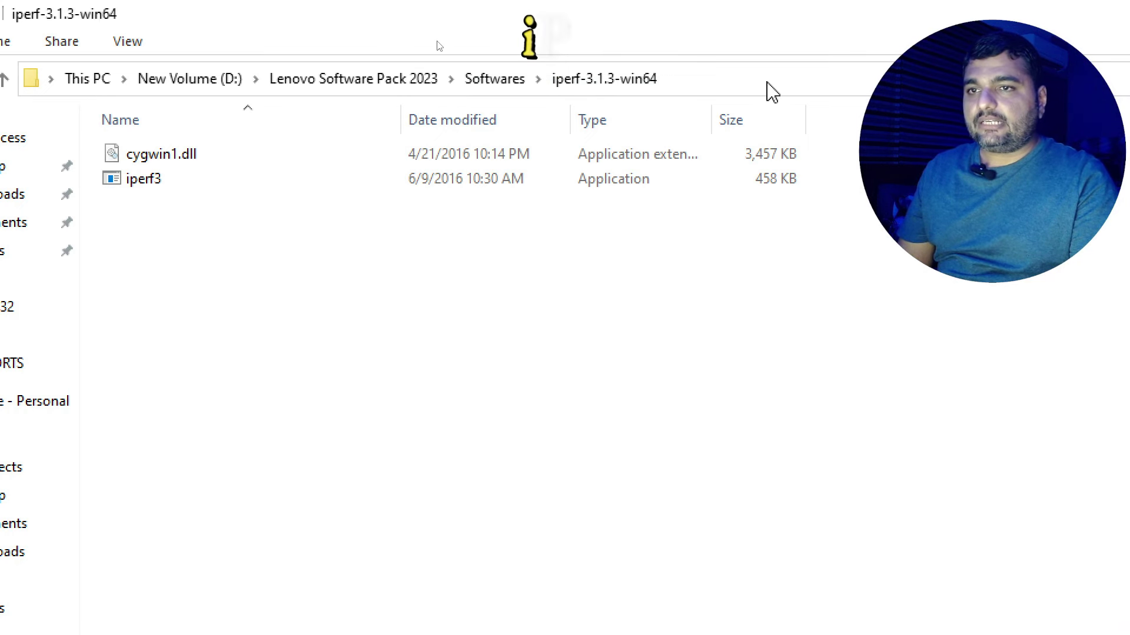
- Open a command prompt in the iperf-3.1.3-win64 folder on the client computer
left_click(771, 88)
type("cmd")
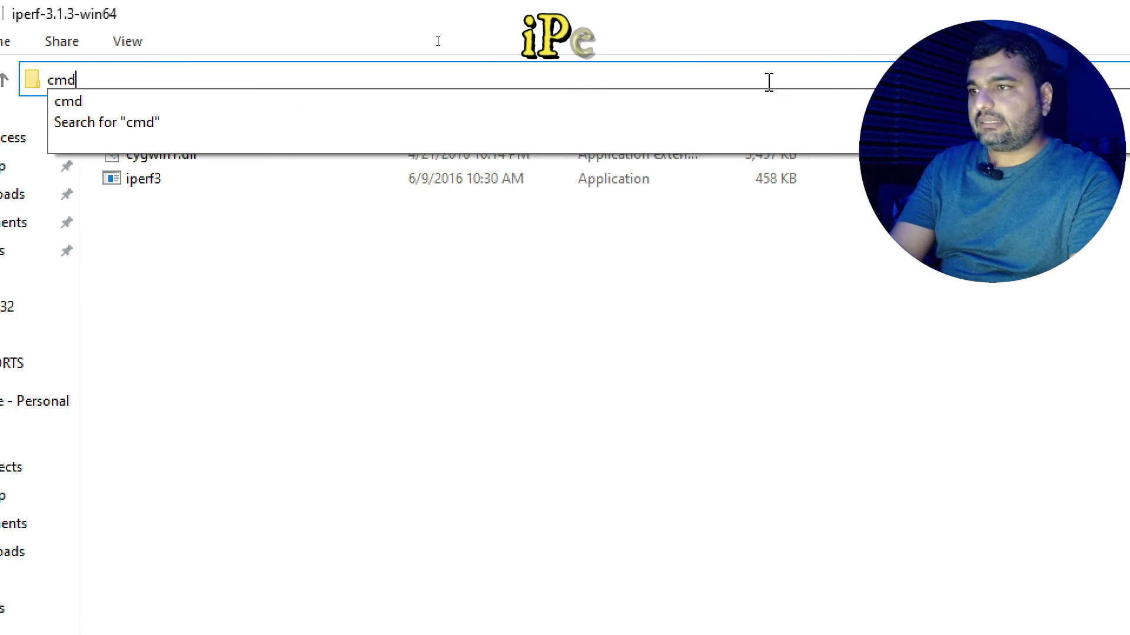
key("Return")
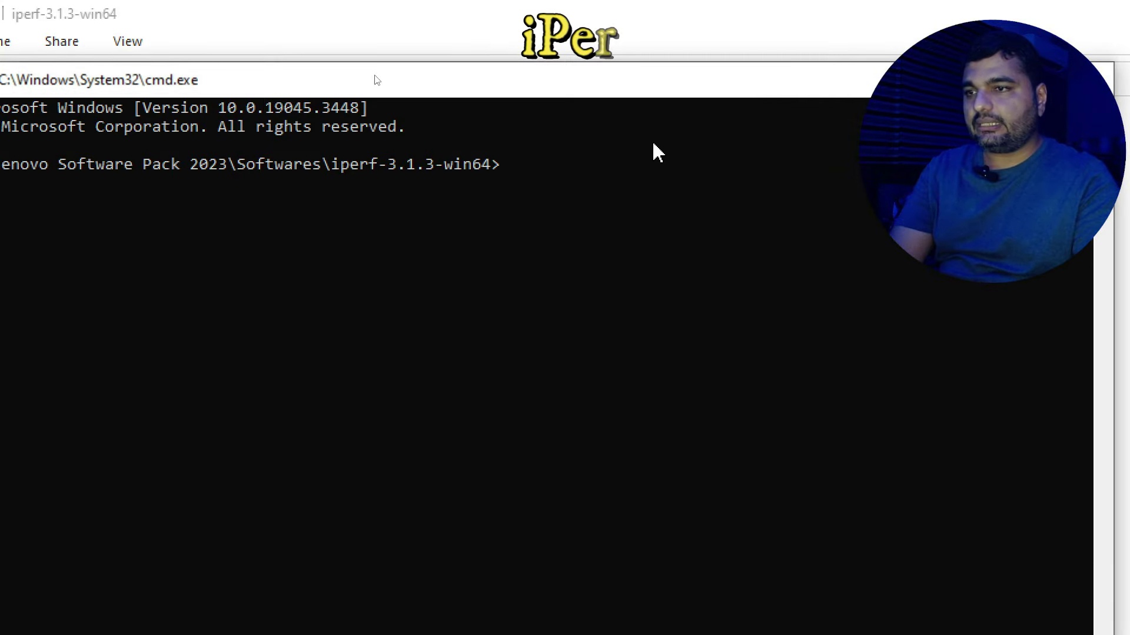
- Run the client test against the server on port 5555 with iperf3.exe -c 192.168.100.181 -p 5555
type("ip")
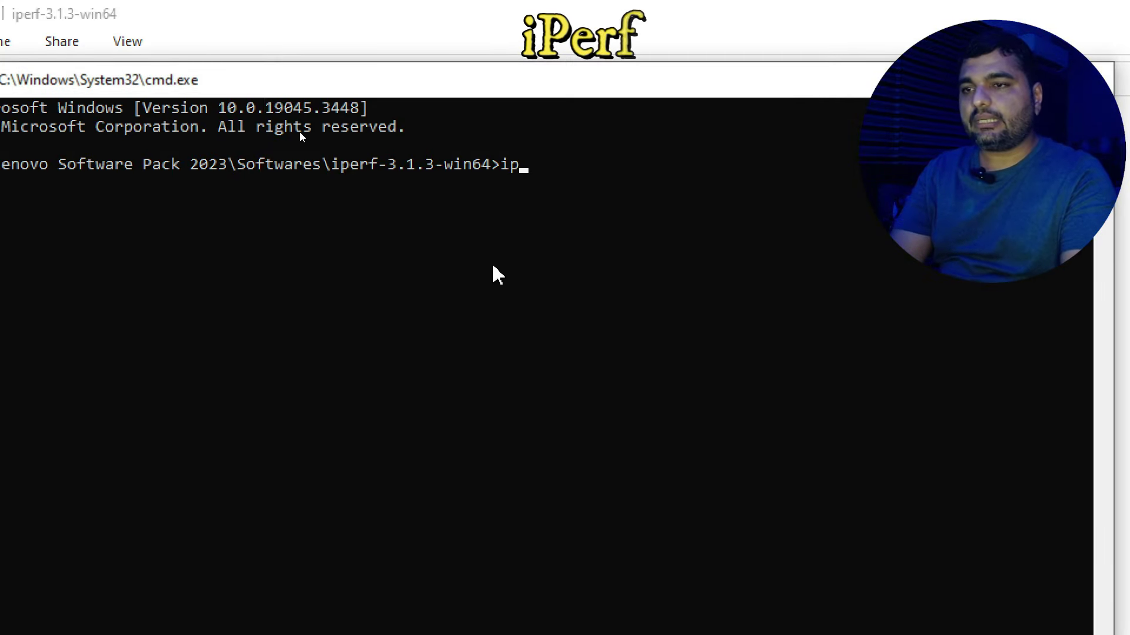
key("Tab")
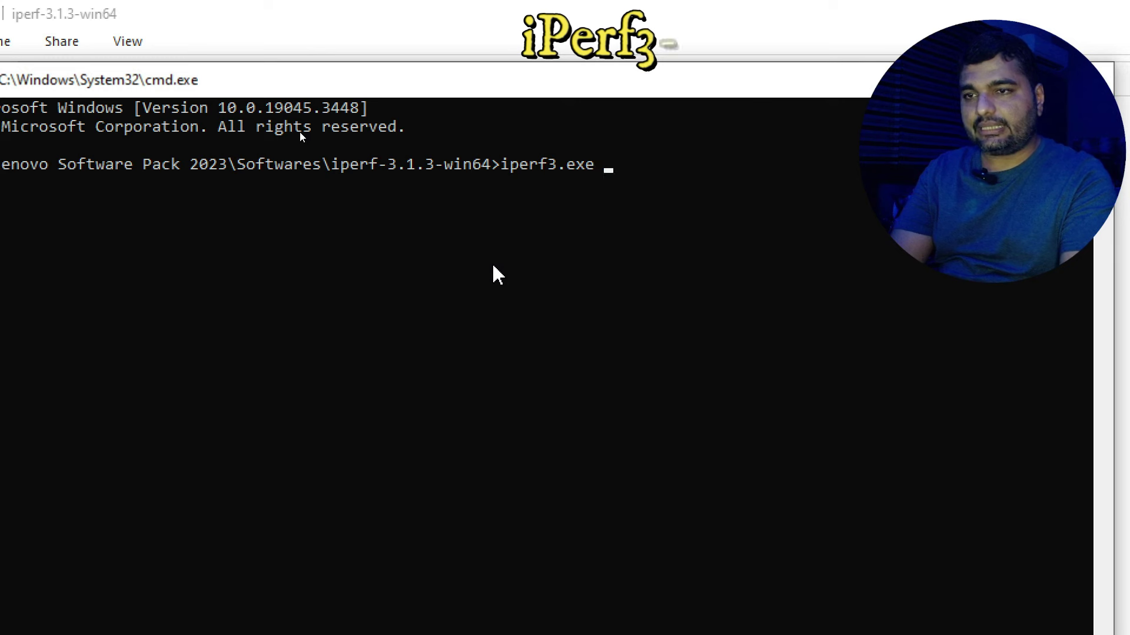
type("-c ")
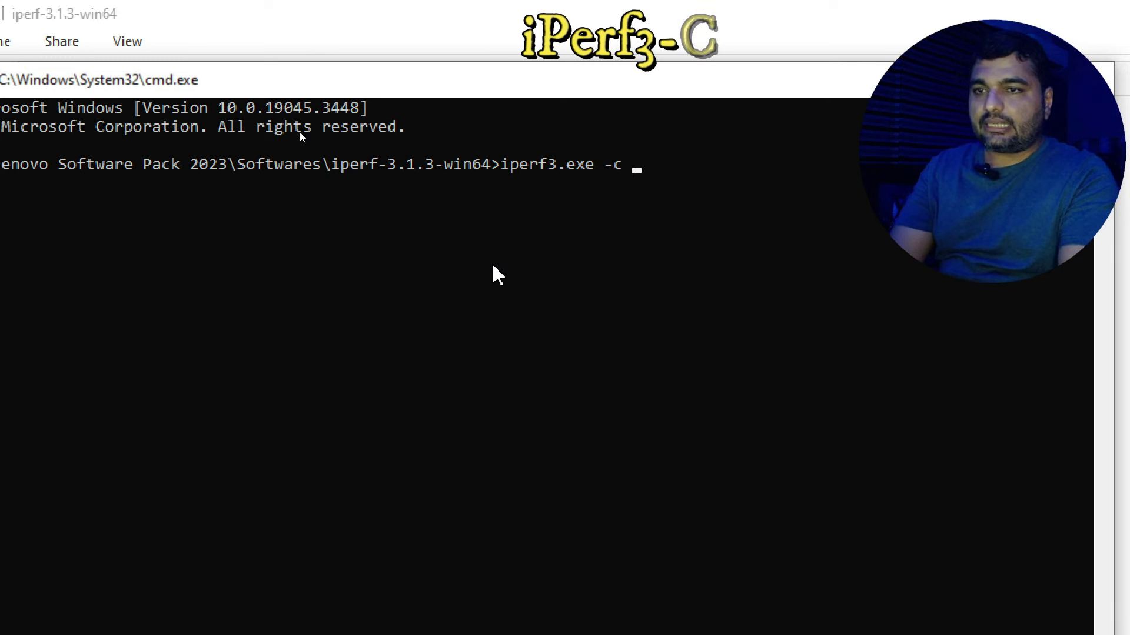
type("192.")
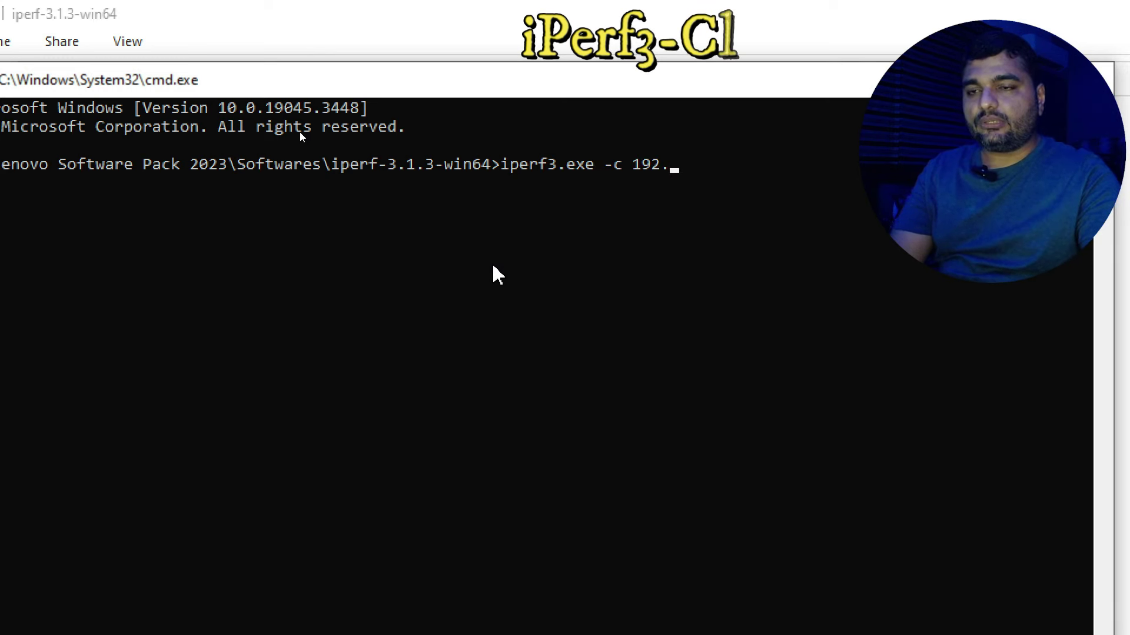
type("168.1")
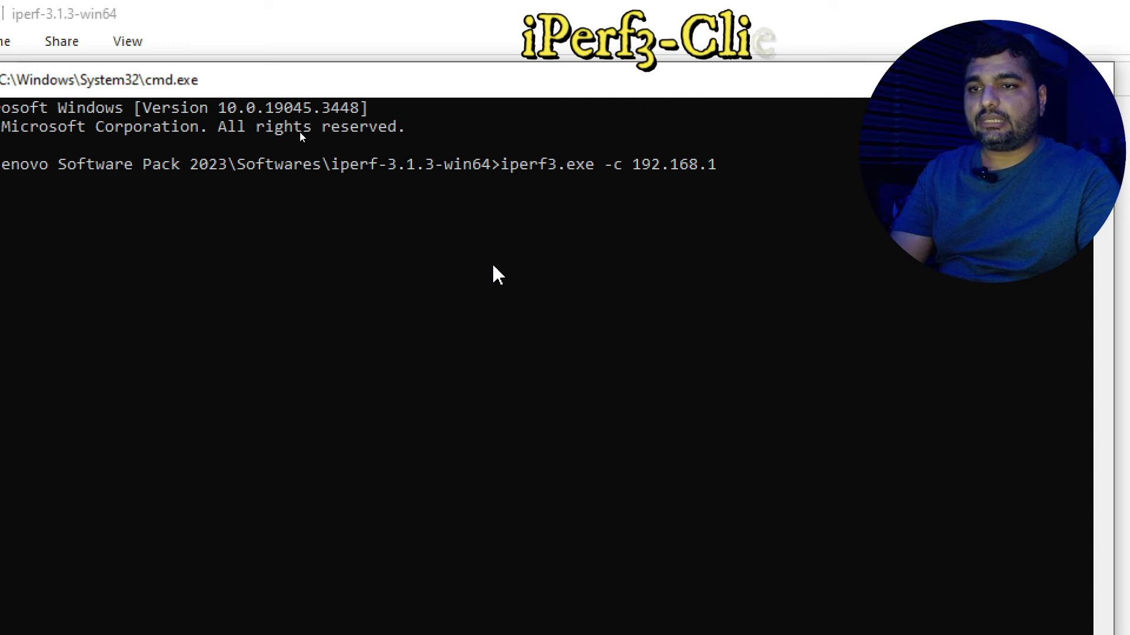
type("00.181 ")
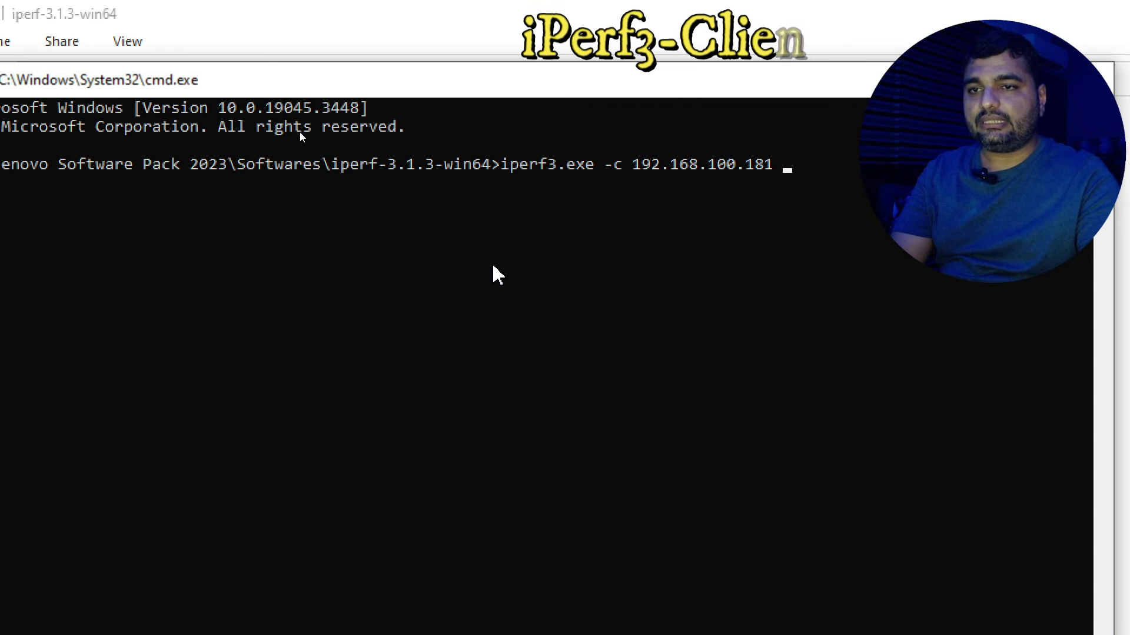
type("-p")
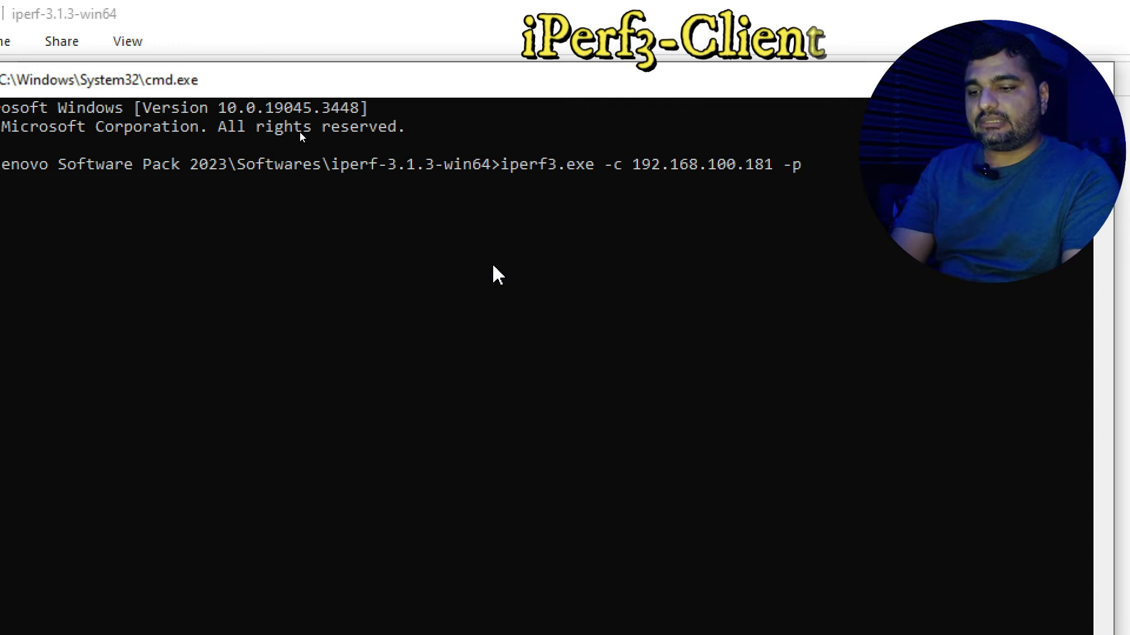
type(" 5555")
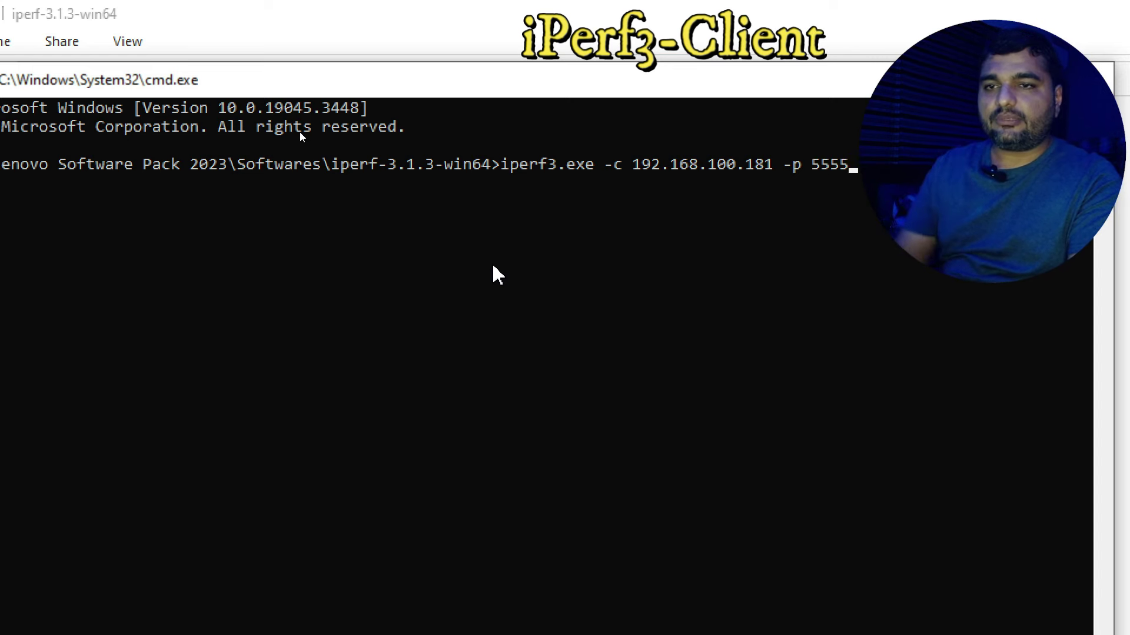
key("Return")
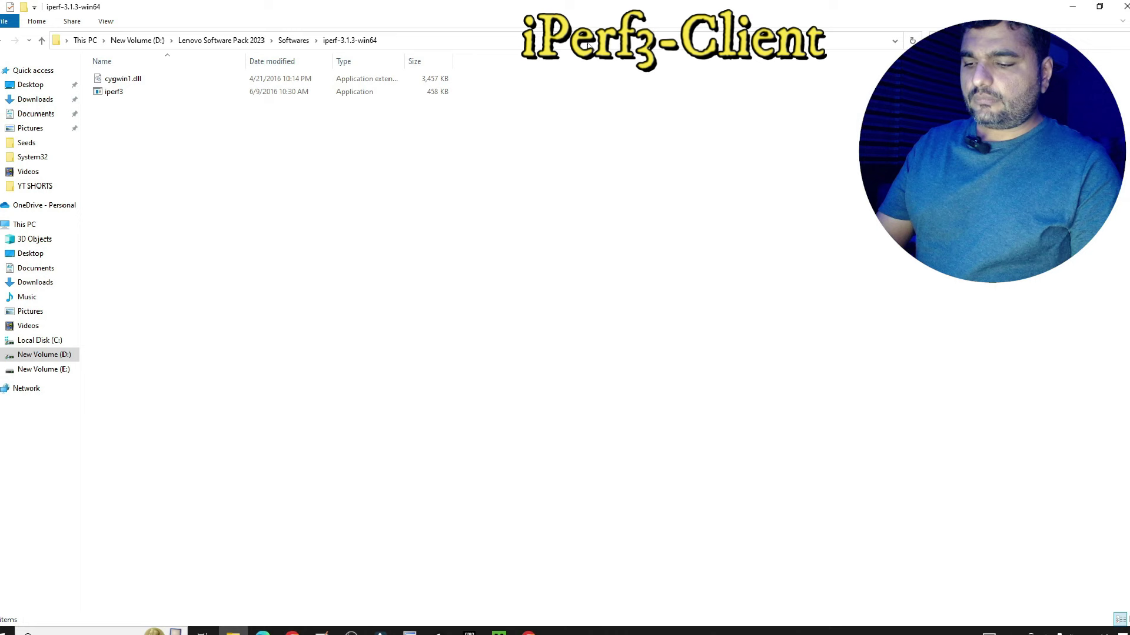
- Connect the client computer to the Home24G Wi-Fi network and view that network's properties
key("alt")
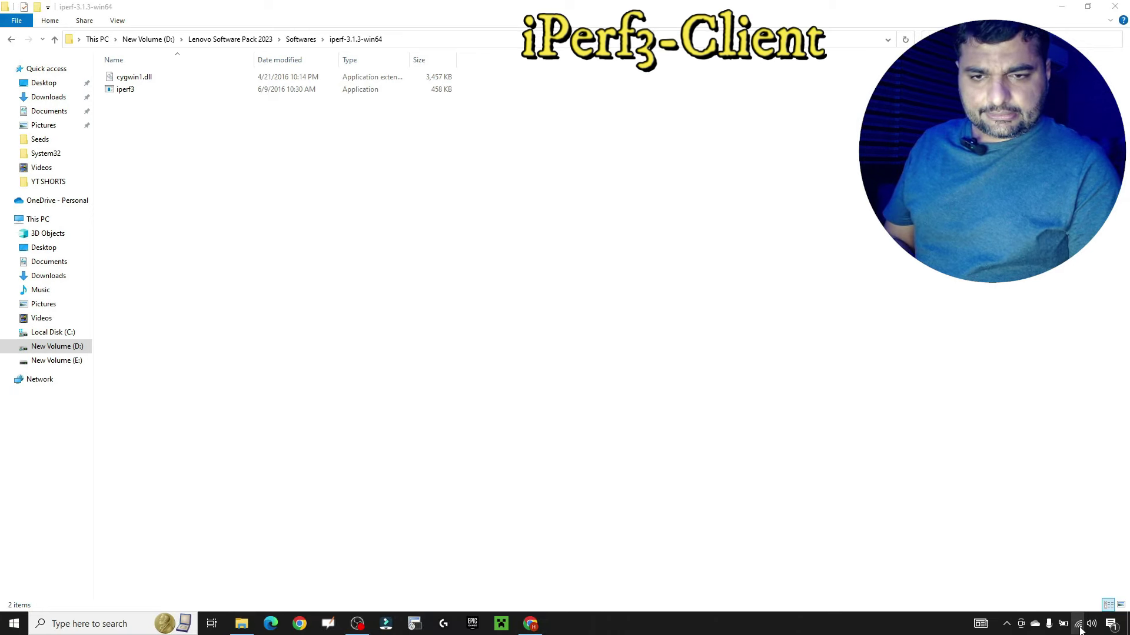
left_click(1078, 626)
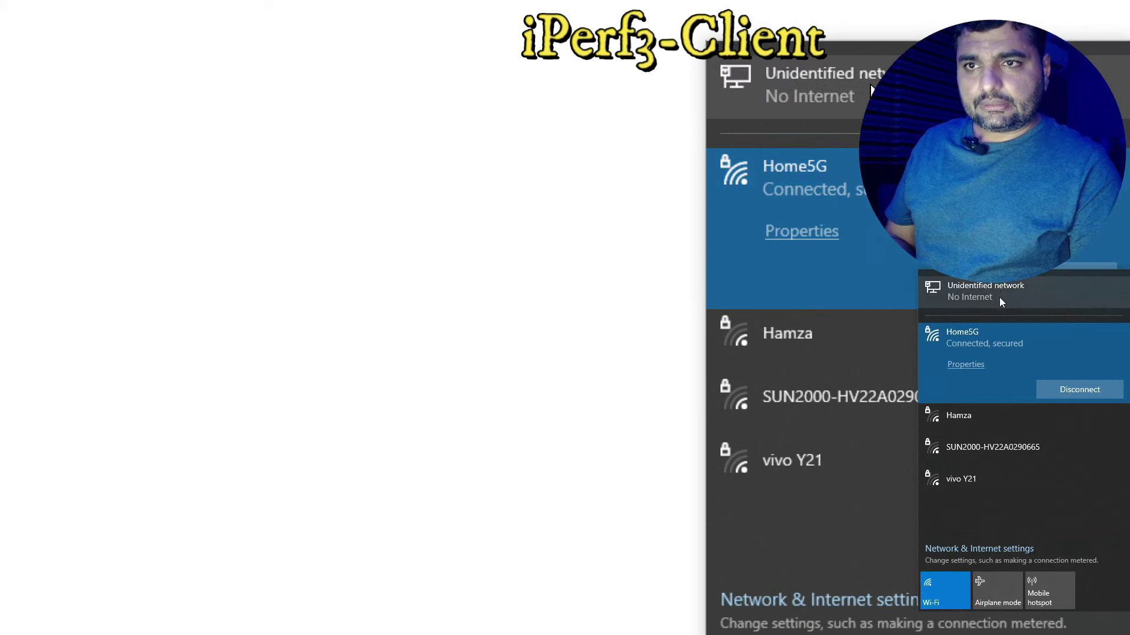
left_click(1012, 370)
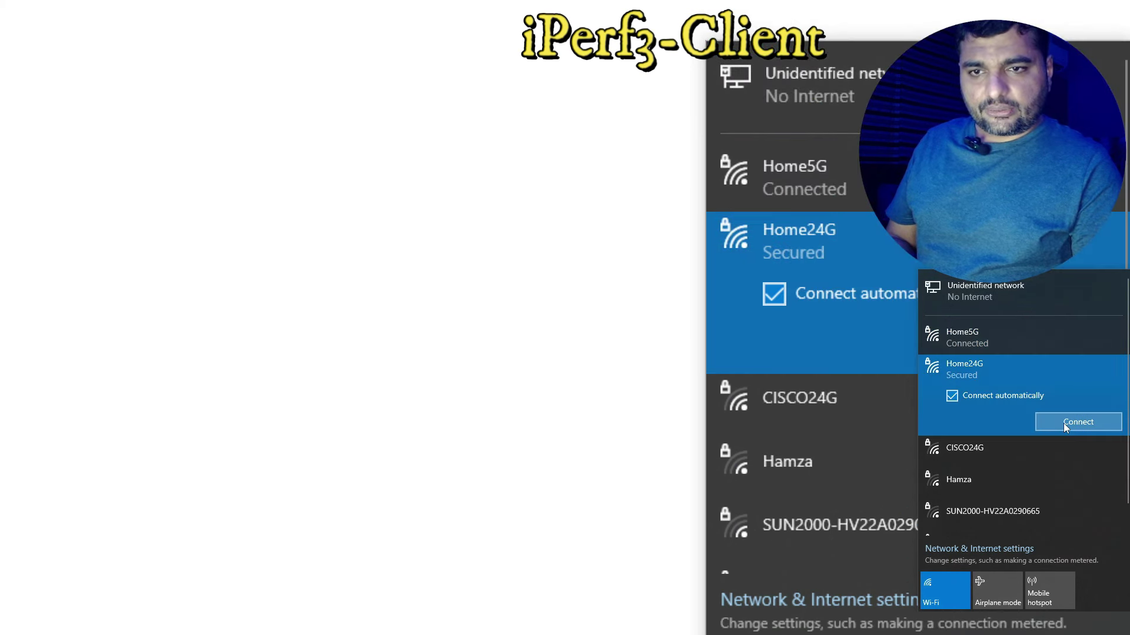
left_click(1063, 422)
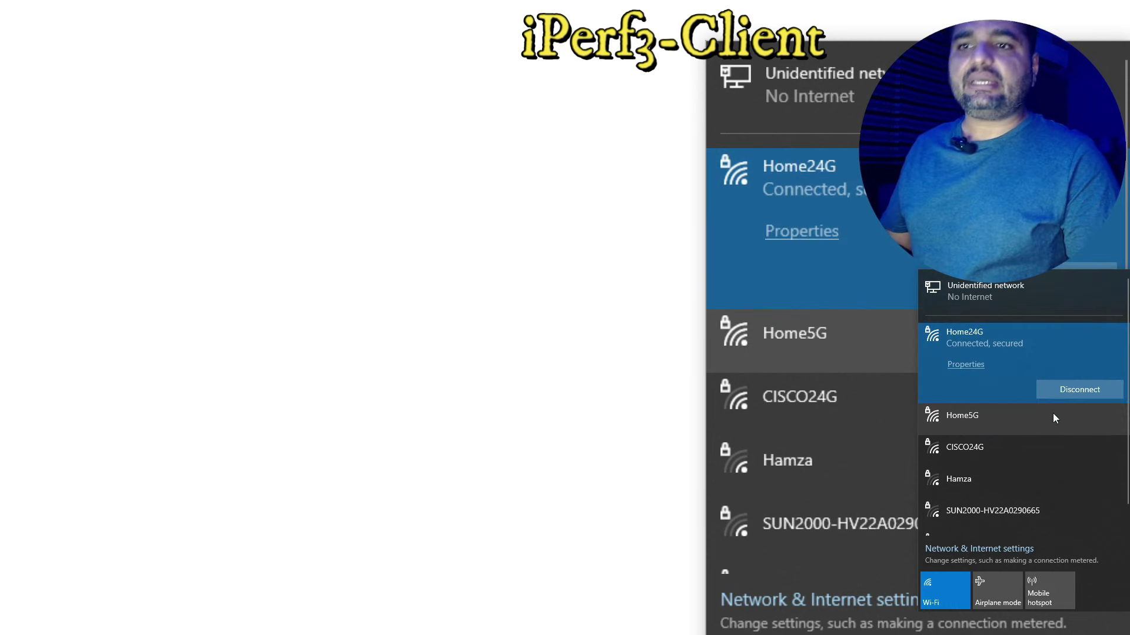
left_click(981, 366)
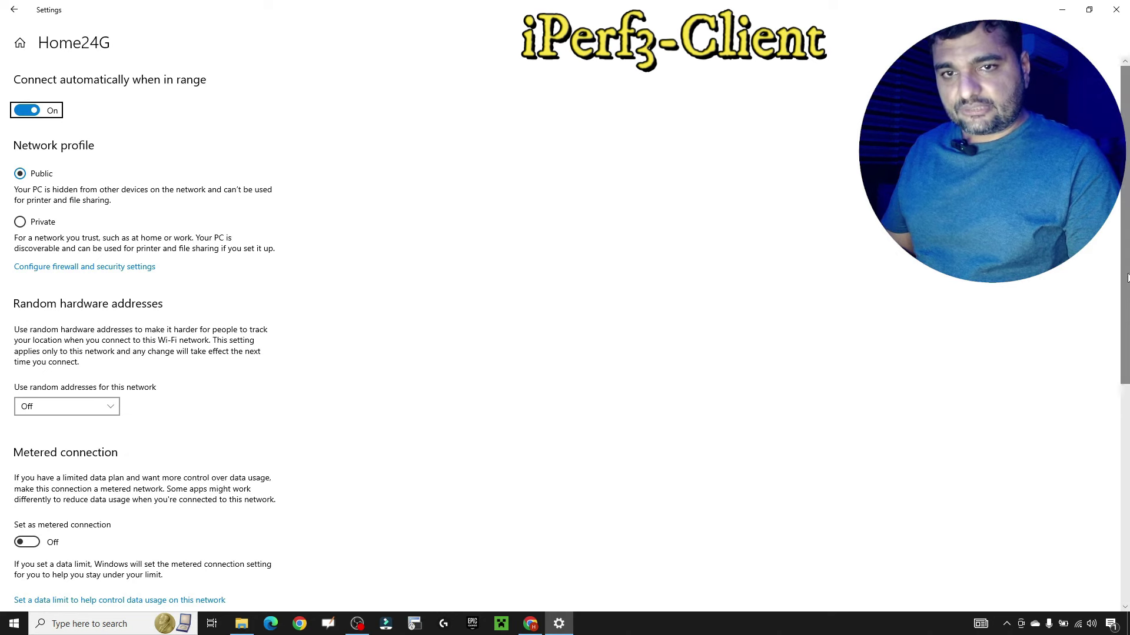
scroll(1096, 444, "down", 5)
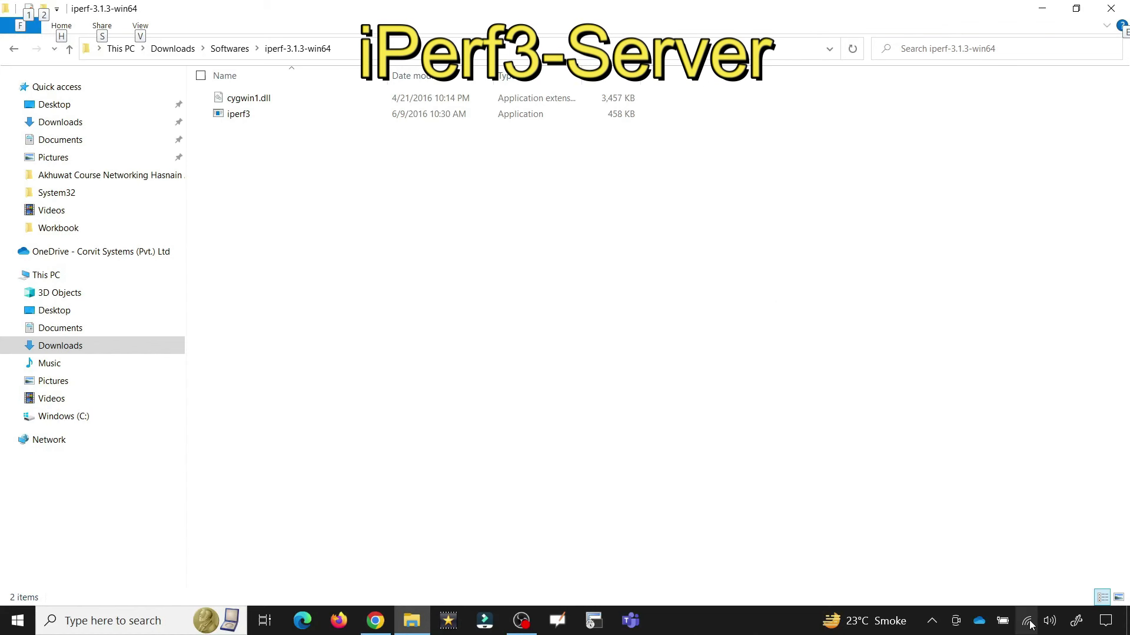
- Connect the server computer to the Home24G Wi-Fi network and view its protocol, band and link speed properties
left_click(1028, 622)
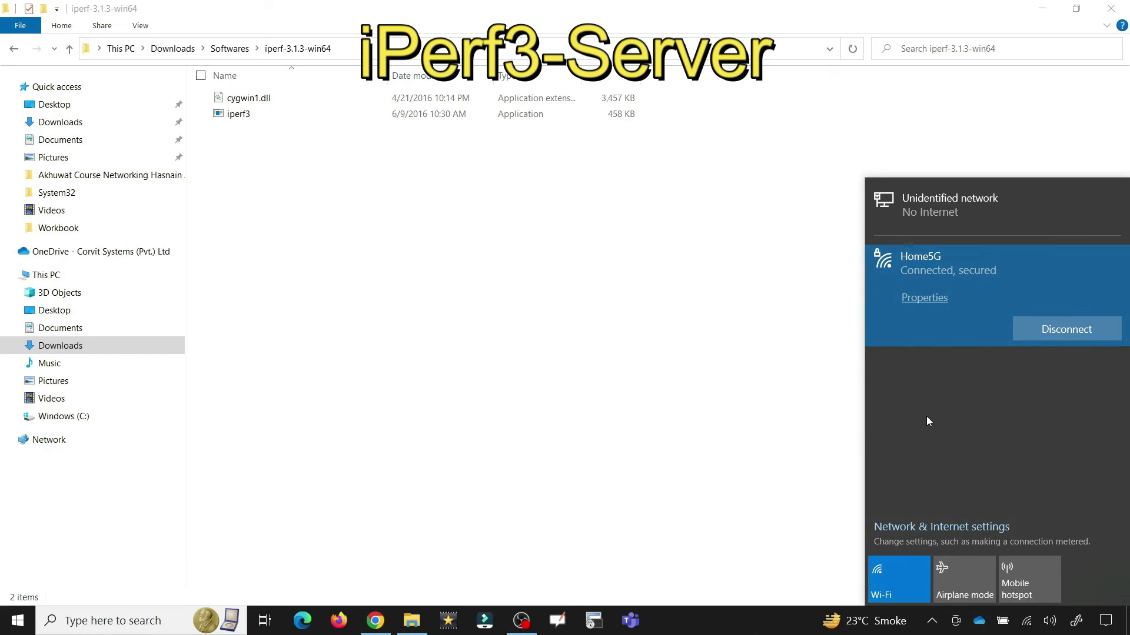
left_click(969, 356)
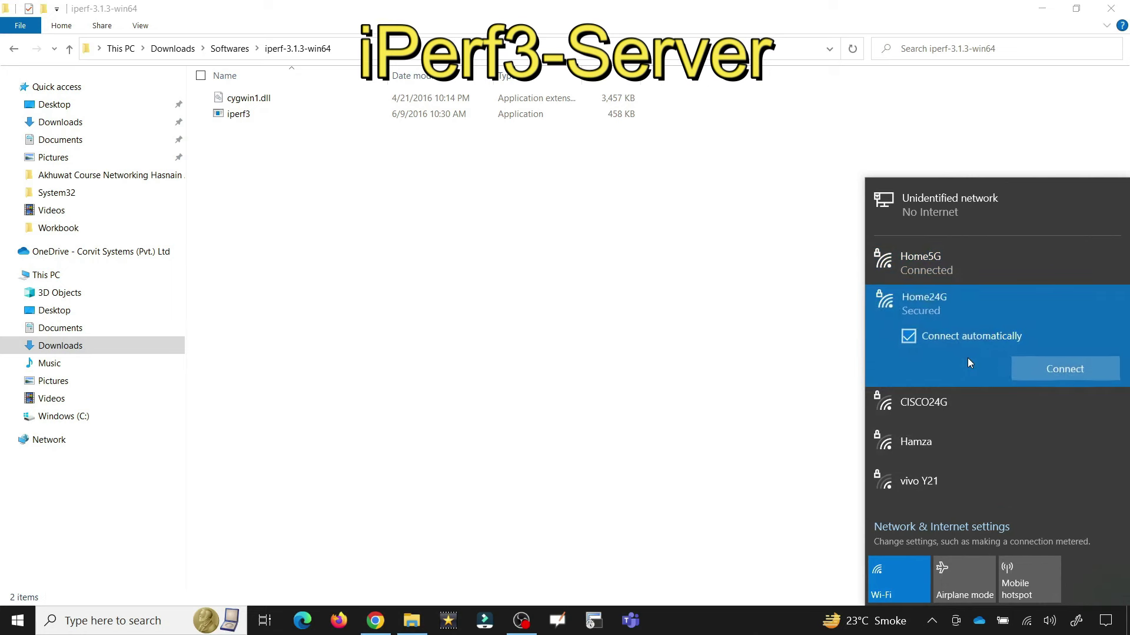
left_click(1022, 363)
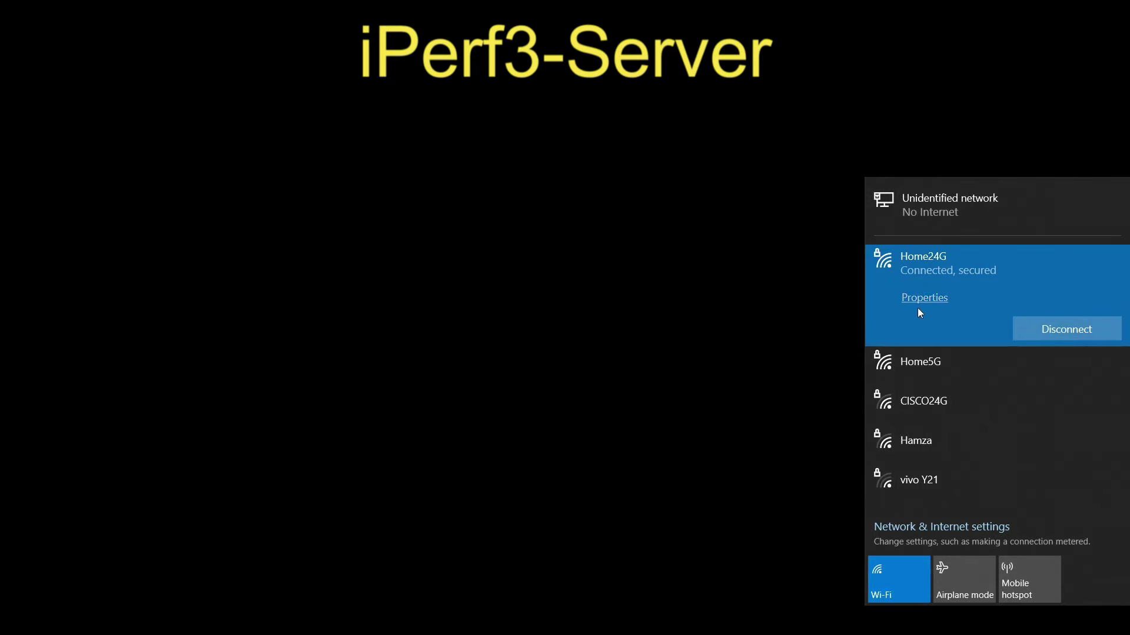
left_click(918, 298)
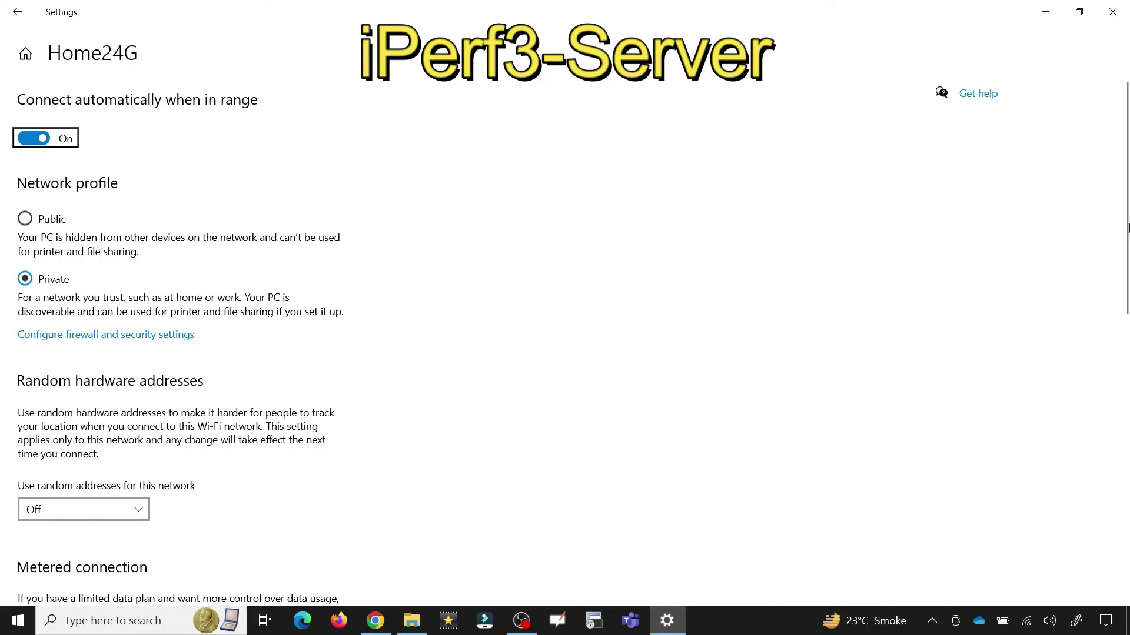
left_click_drag(1125, 226, 1121, 410)
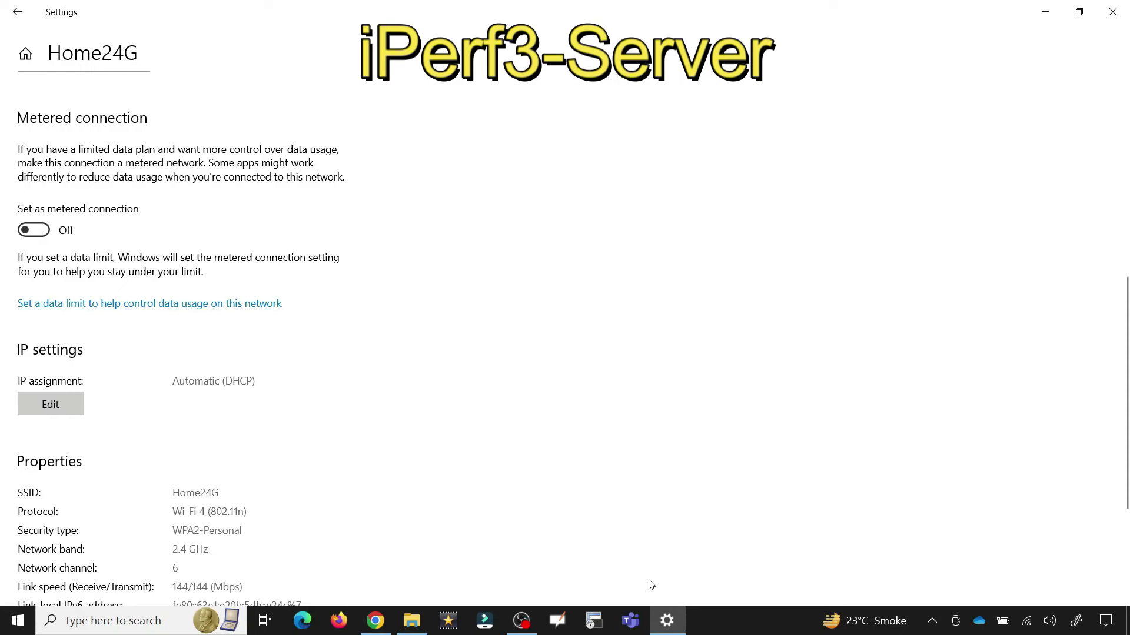
- Switch to File Explorer on the server and open a command prompt in the iperf-3.1.3-win64 folder
key("super+r")
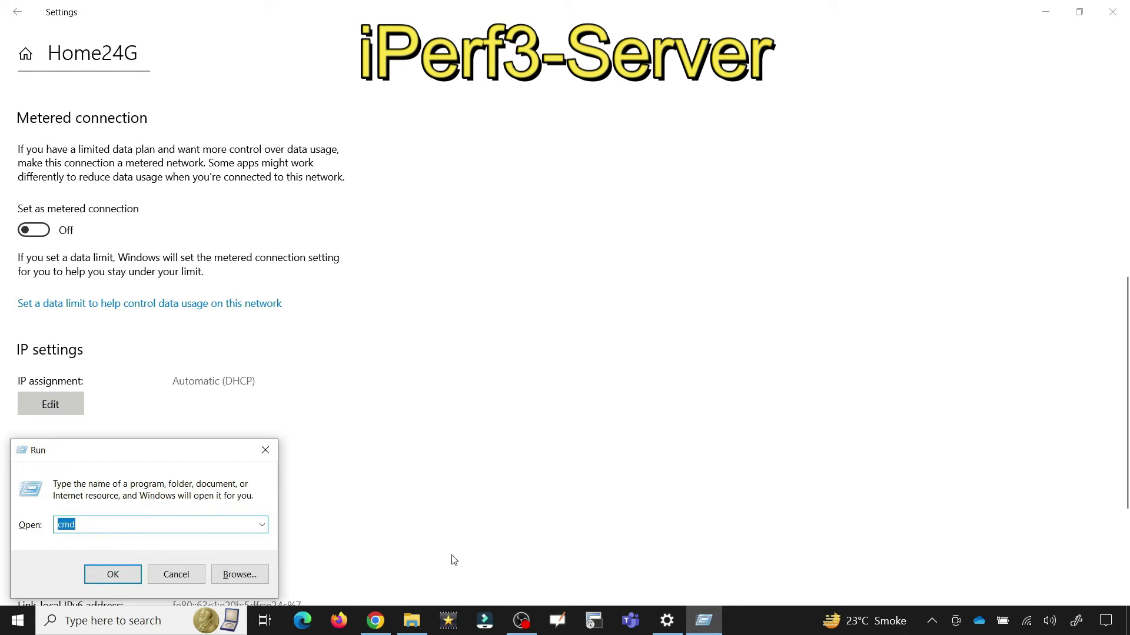
left_click(410, 621)
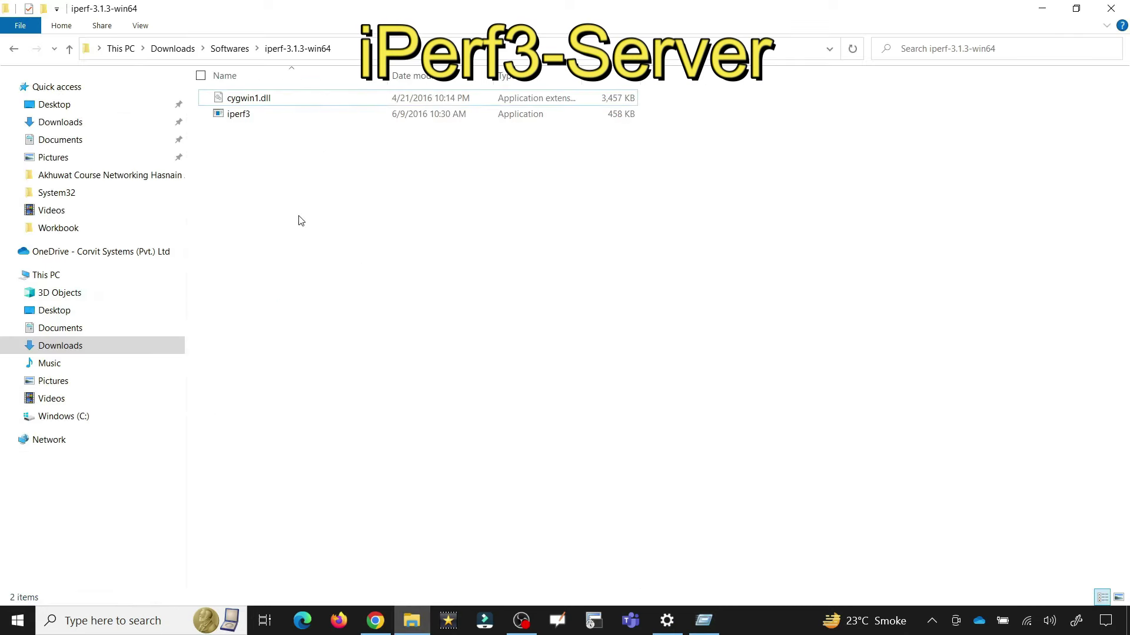
left_click(355, 47)
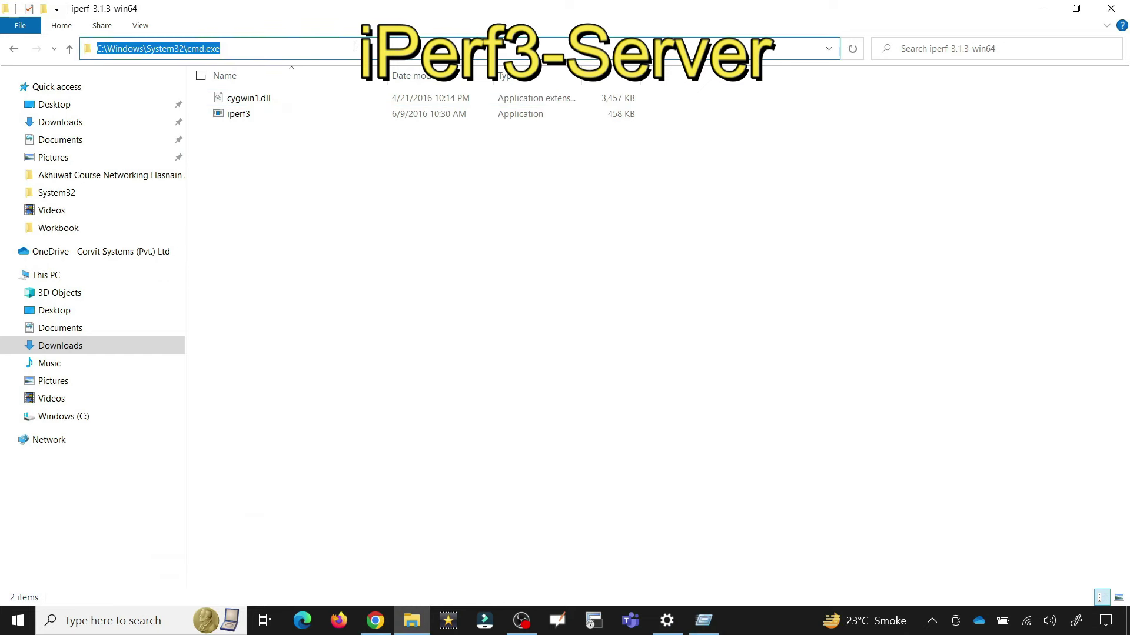
type("cmd")
key("Return")
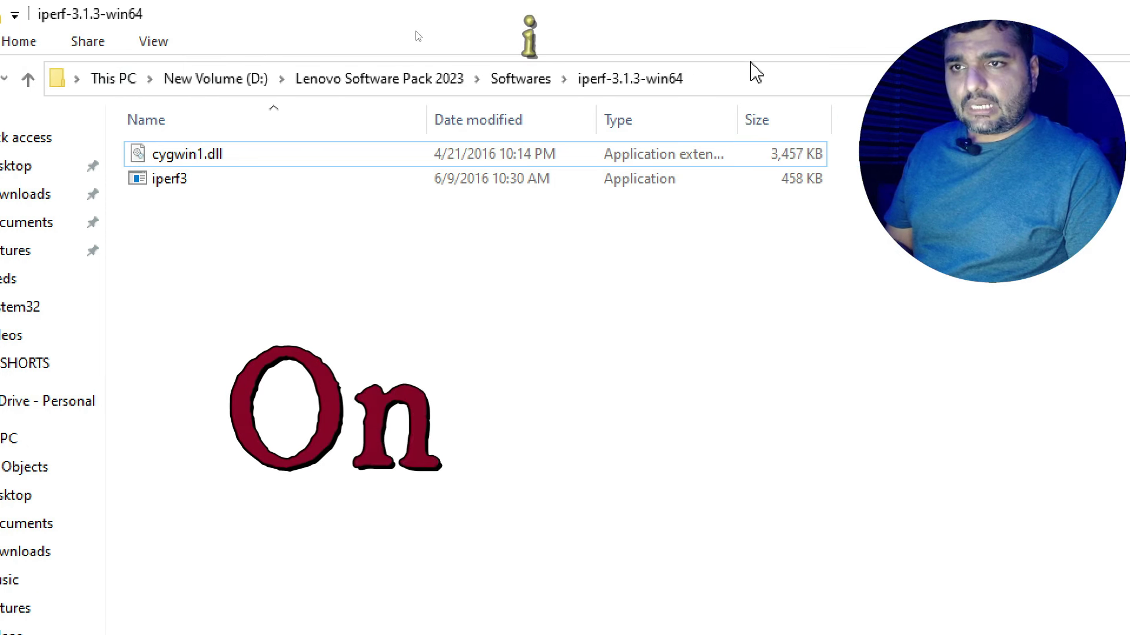
- Open a command prompt in the client's iperf-3.1.3-win64 folder
left_click(752, 78)
type("cmd")
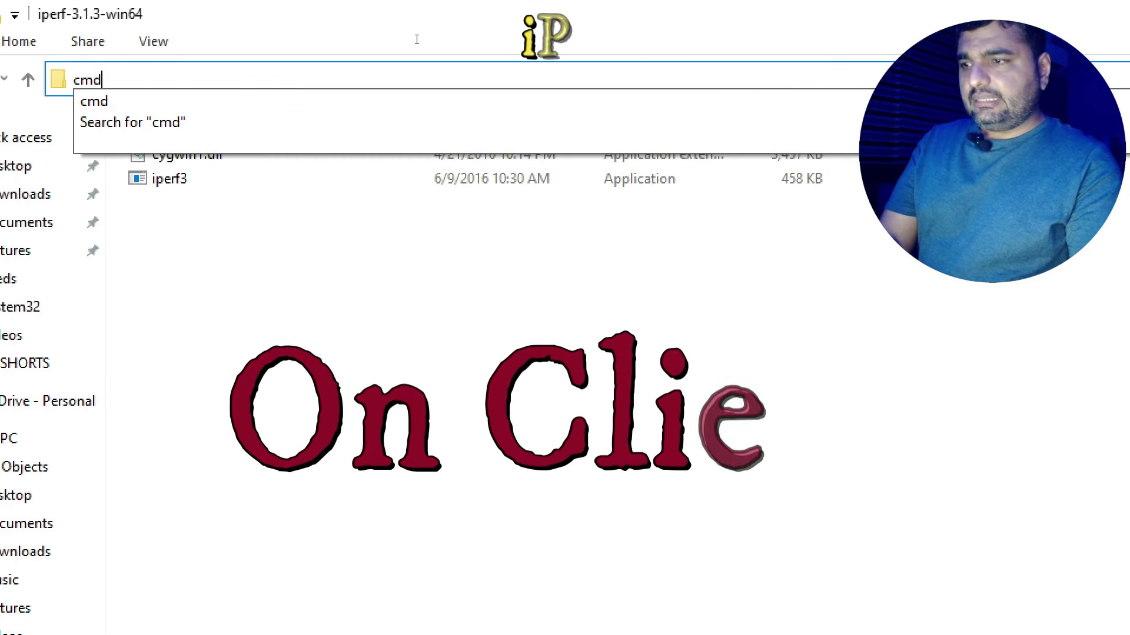
key("Return")
- Run the client test against the server on the default port with iperf3.exe -c 192.168.100.181
type("iperf3.exe")
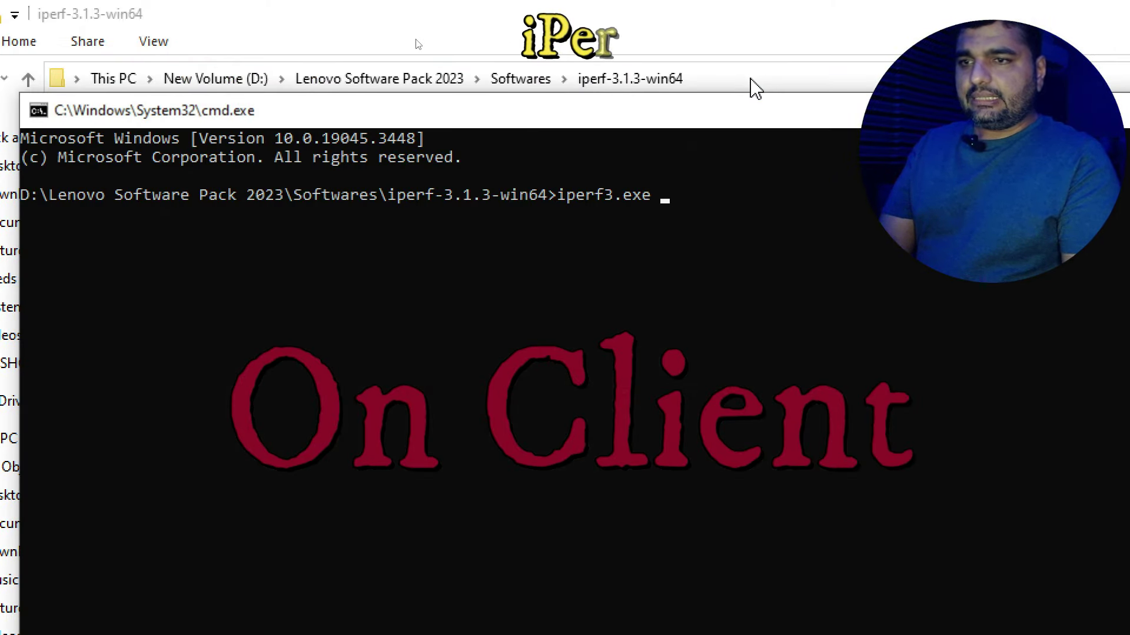
type(" -")
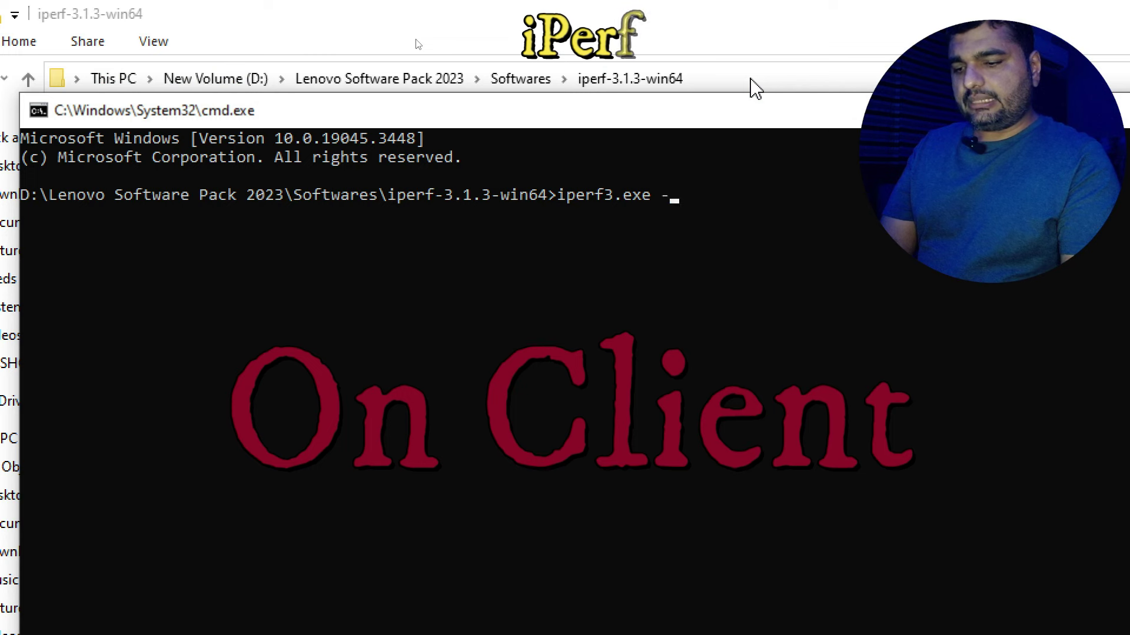
type("c 192")
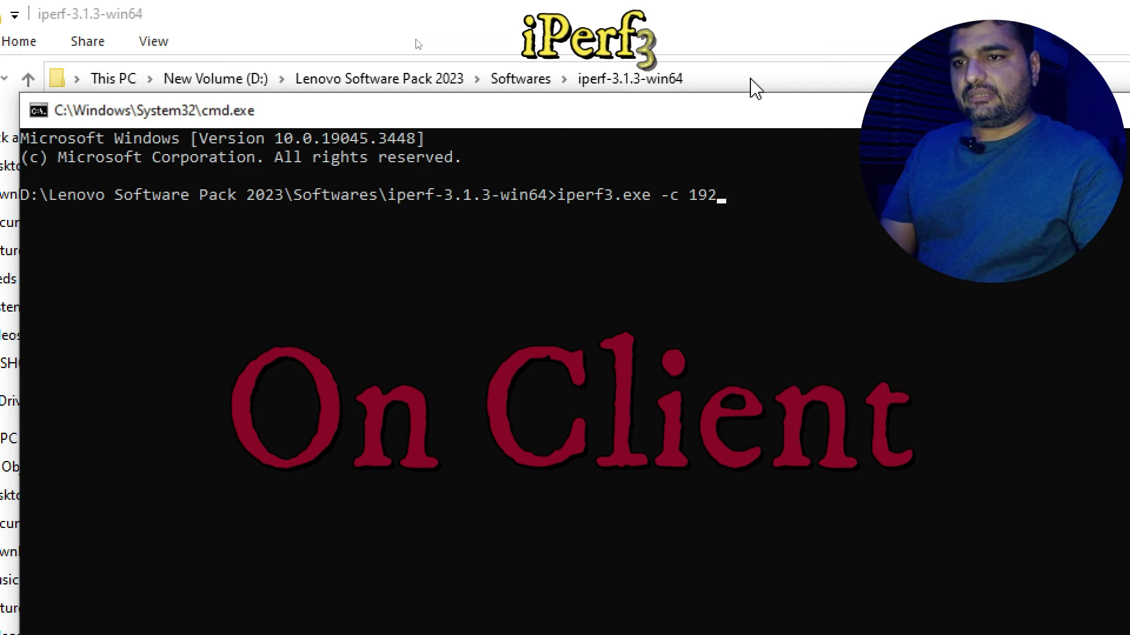
type(".168.1000.")
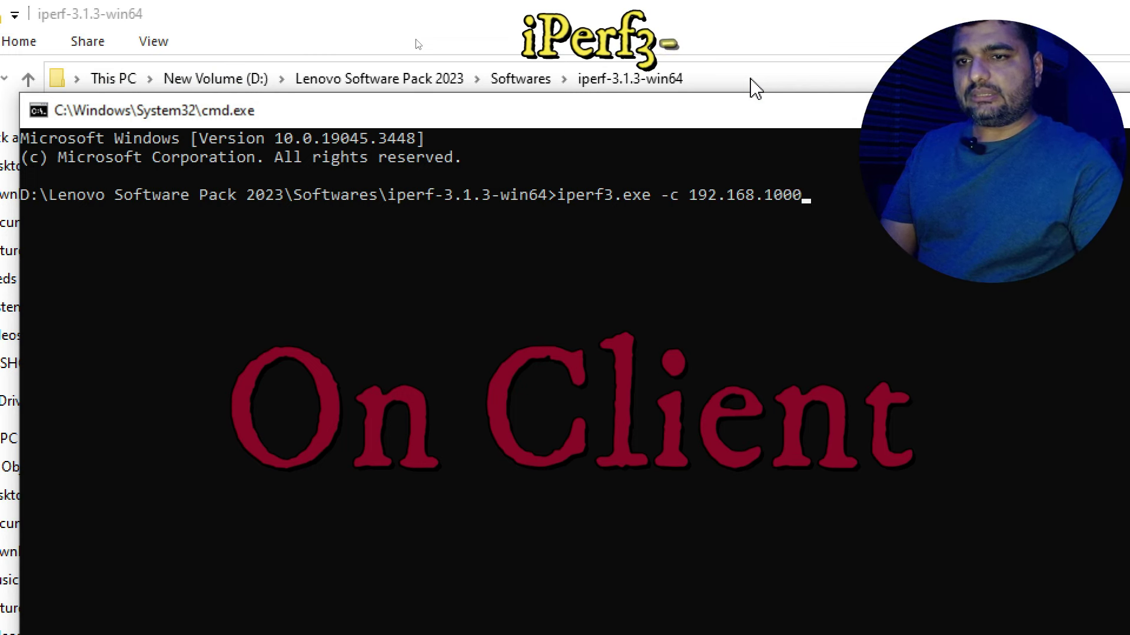
key("BackSpace")
key("BackSpace")
type(".181")
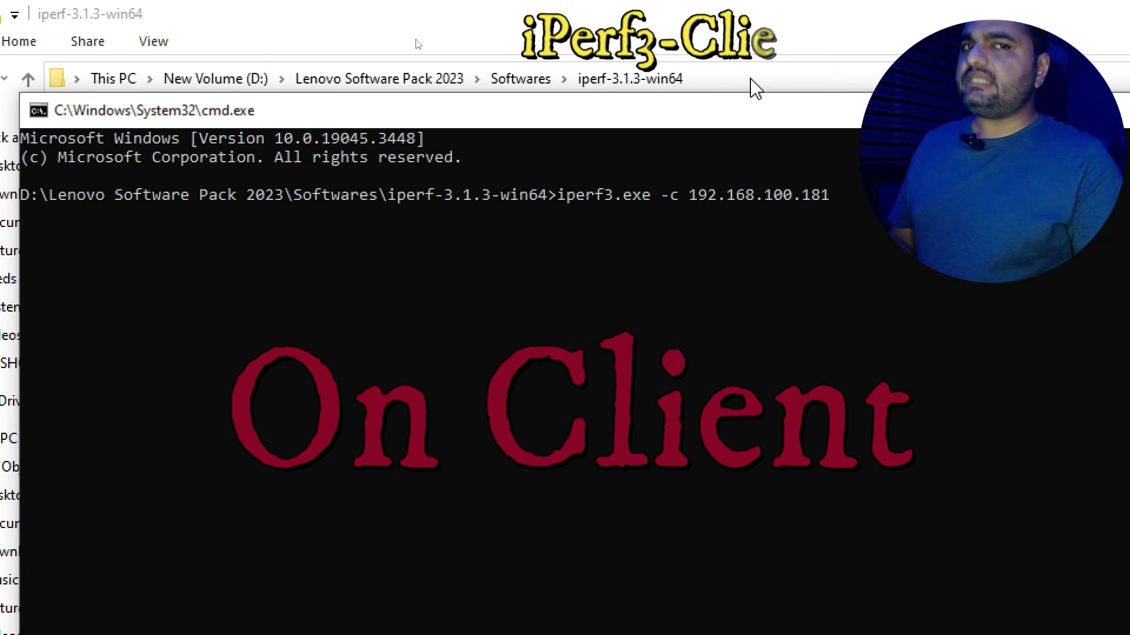
key("Return")
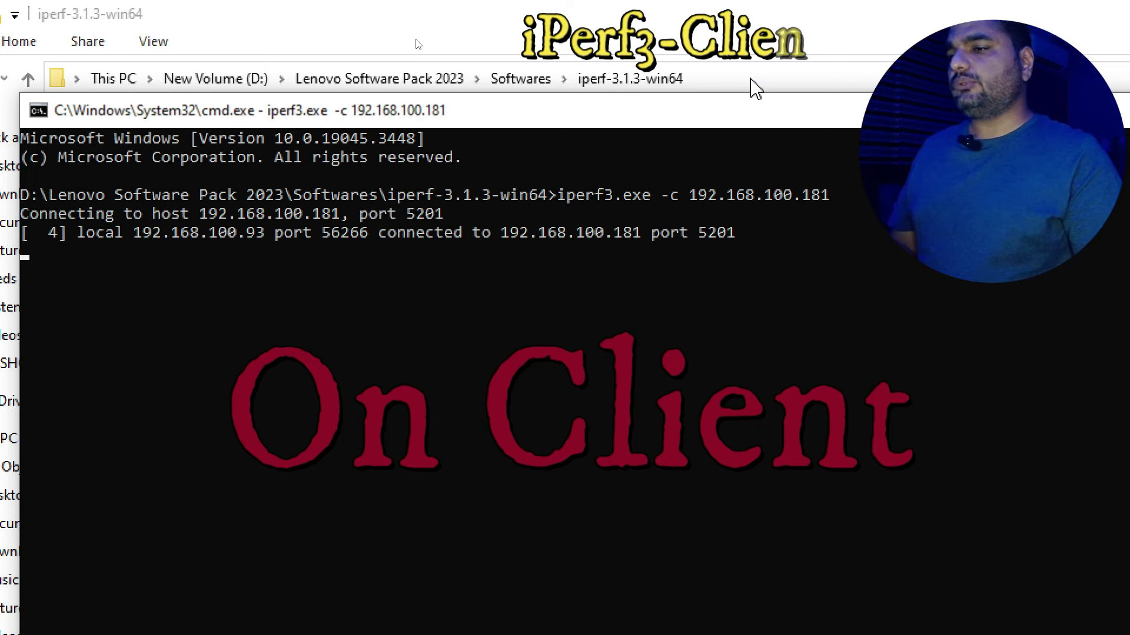